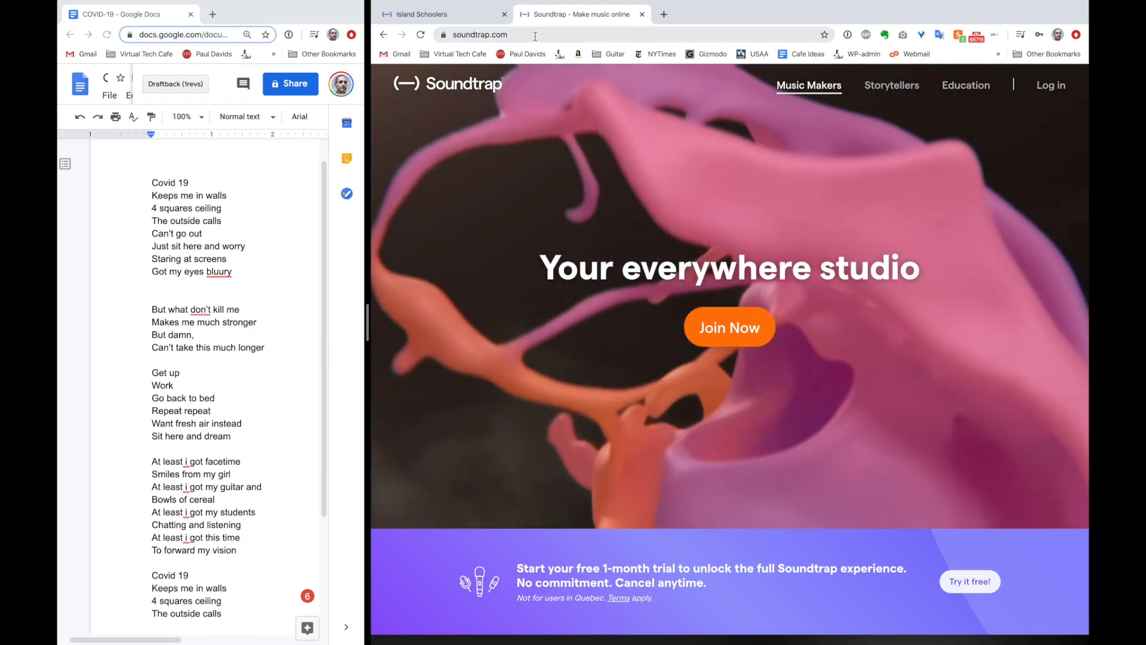
- Log in to Soundtrap with the saved e-mail account and create a new music project in the studio
{"action": "left_click", "coordinate": [535, 35]}
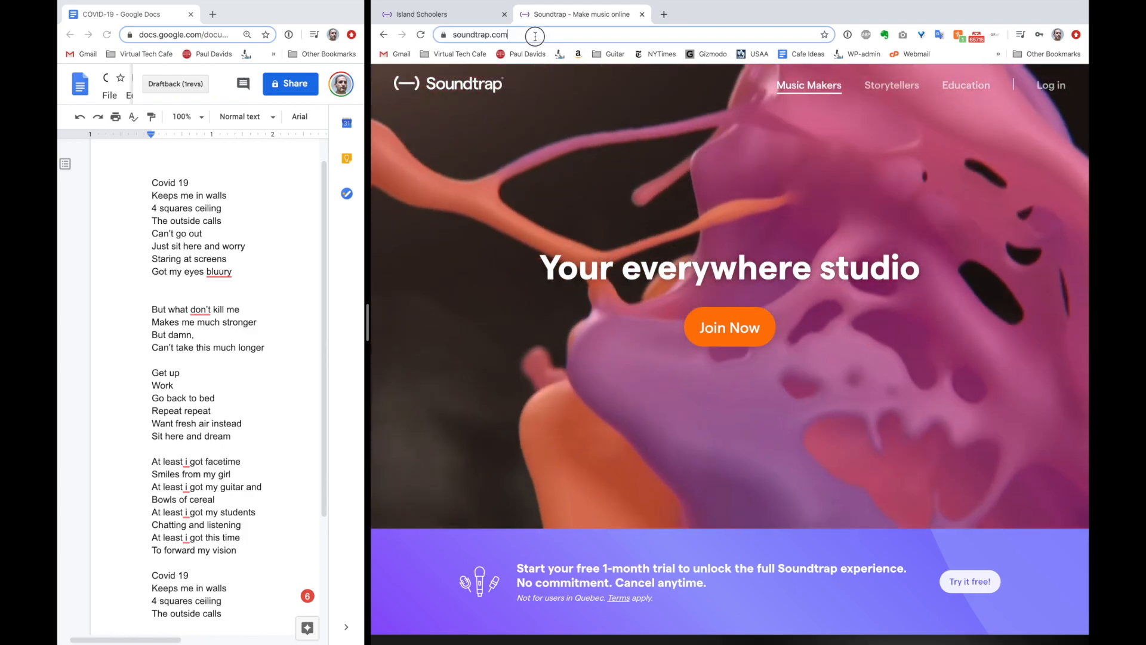
{"action": "left_click", "coordinate": [1052, 88]}
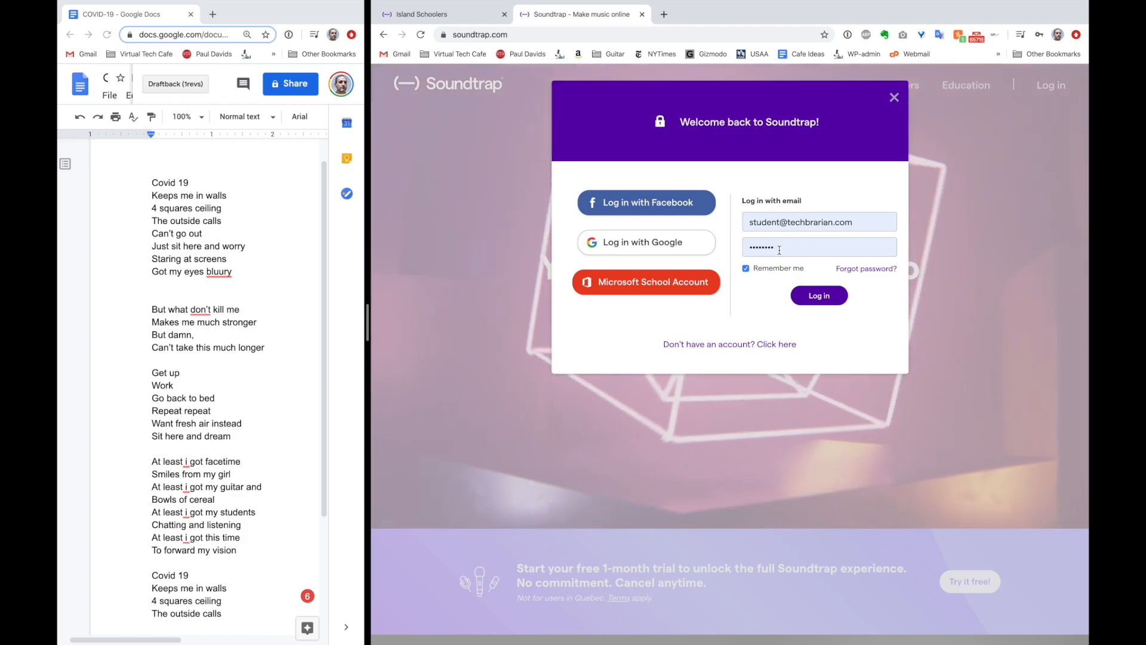
{"action": "left_click", "coordinate": [816, 290]}
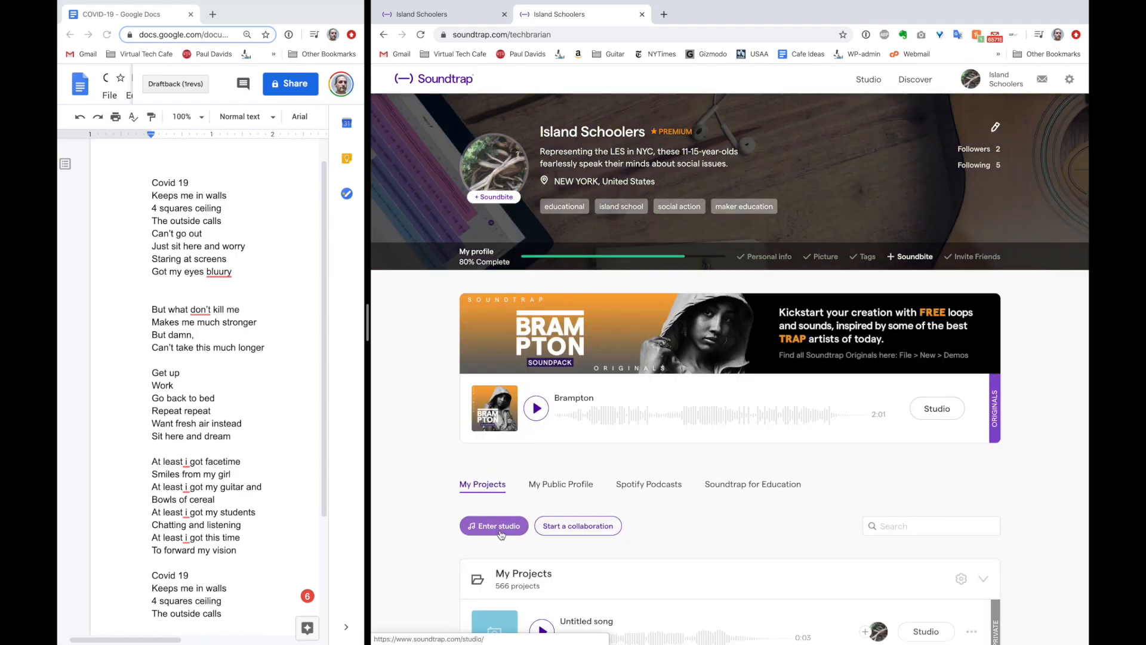
{"action": "left_click", "coordinate": [500, 528]}
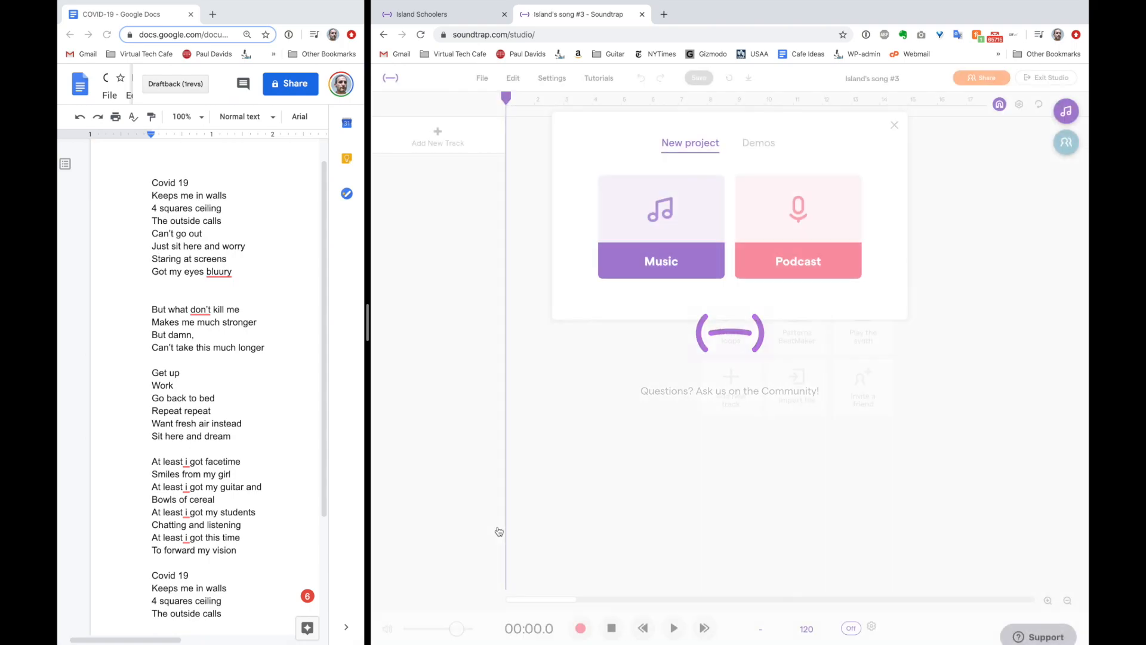
{"action": "left_click", "coordinate": [663, 269]}
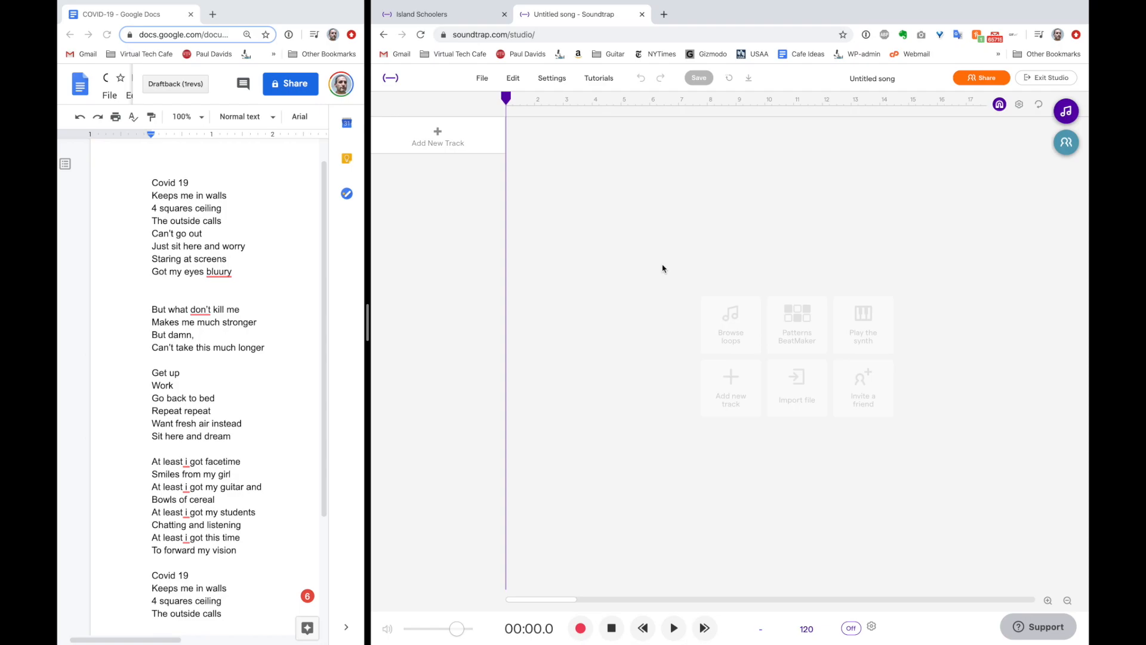
- Search the loop library for "brampton", add the Brampton - 808 & Drums 3 loop at bar 1, and play it briefly
{"action": "left_click", "coordinate": [1067, 111]}
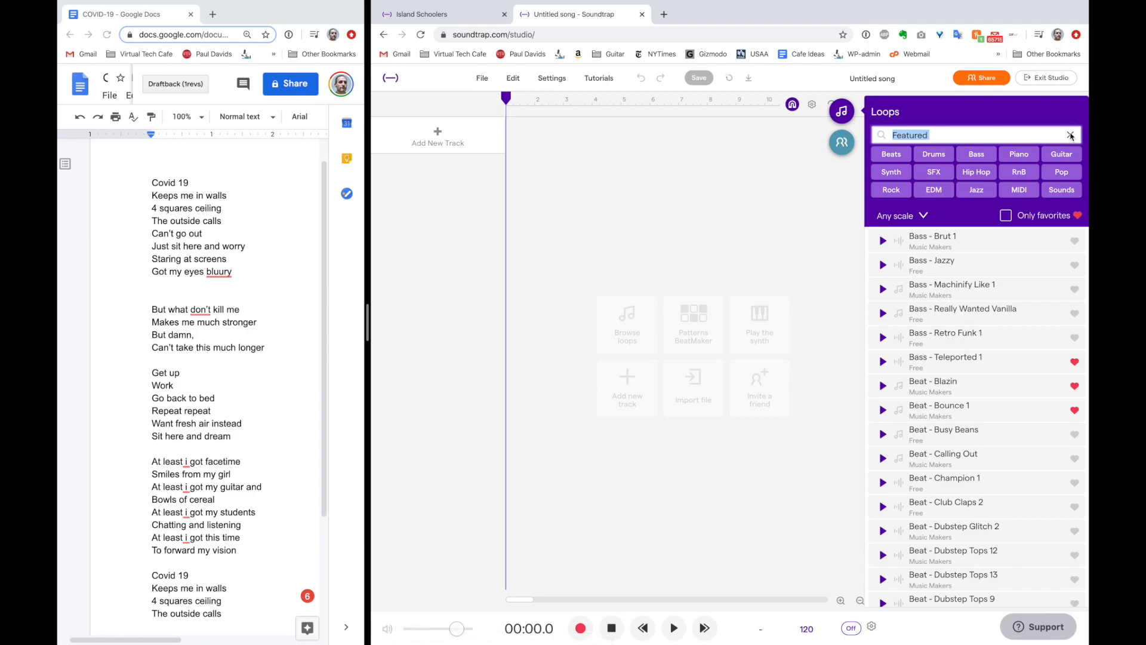
{"action": "type", "text": "brampton"}
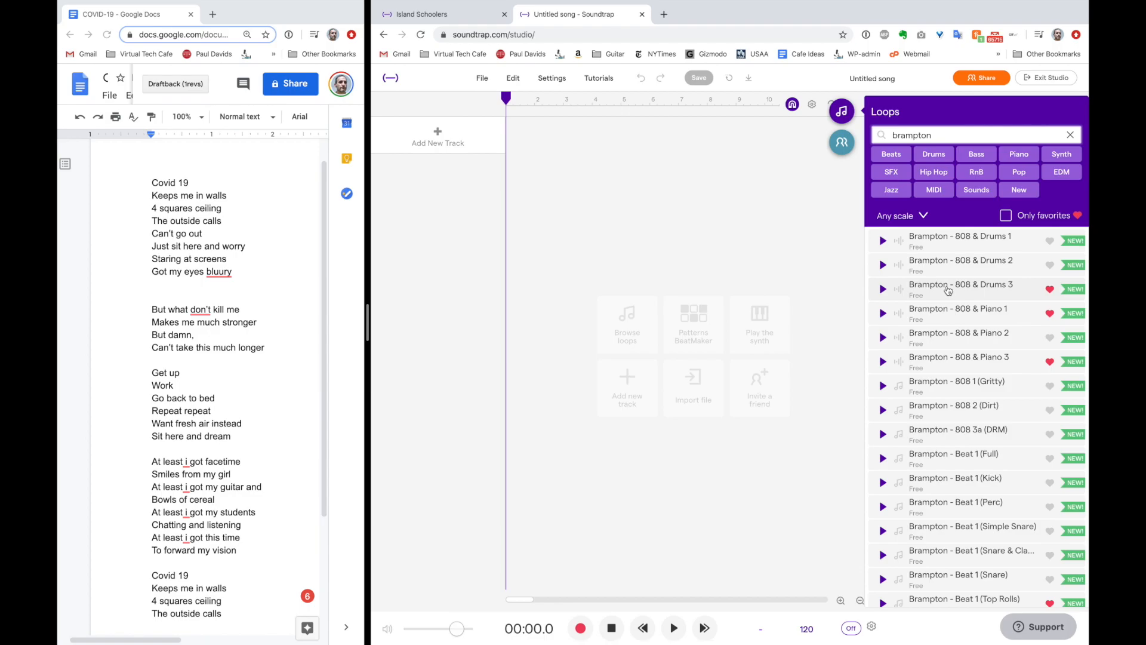
{"action": "left_click_drag", "start_coordinate": [948, 291], "coordinate": [509, 217]}
{"action": "key", "text": "space"}
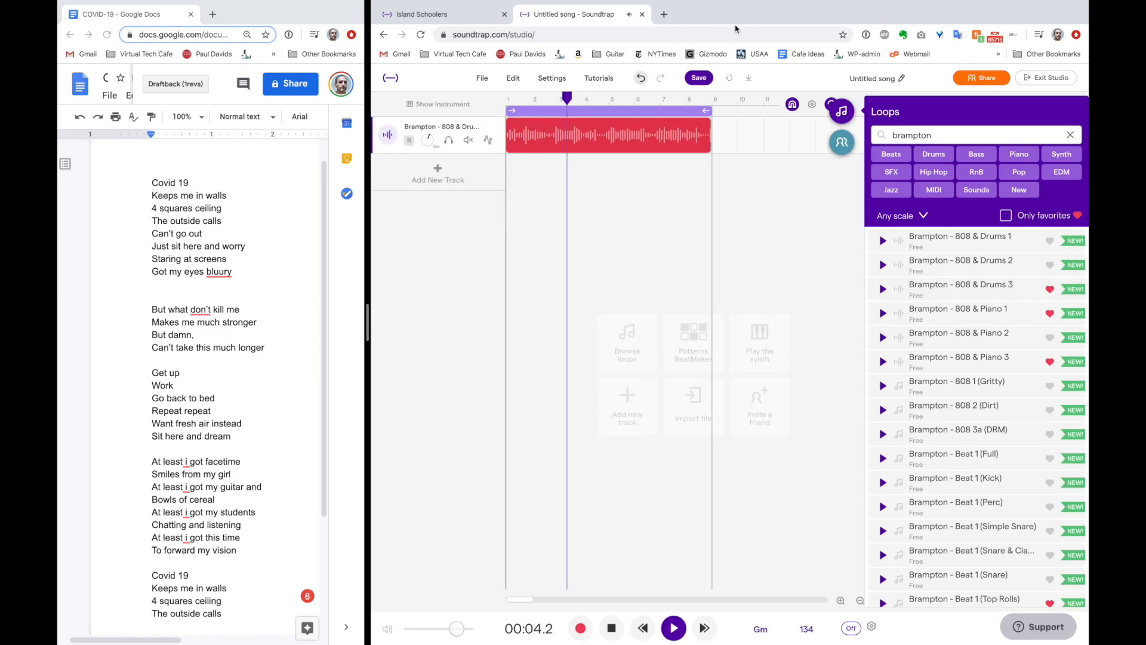
{"action": "key", "text": "space"}
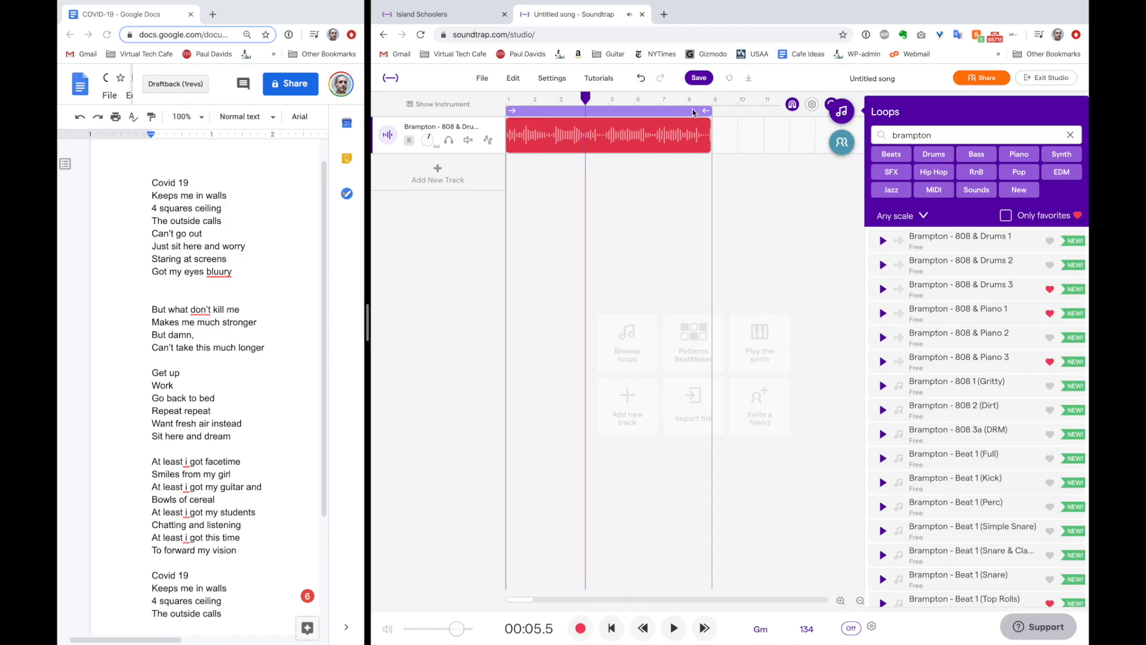
- Turn off cycle playback and extend the drums loop so it repeats along its track
{"action": "scroll", "coordinate": [856, 245], "scroll_direction": "right", "scroll_amount": 2}
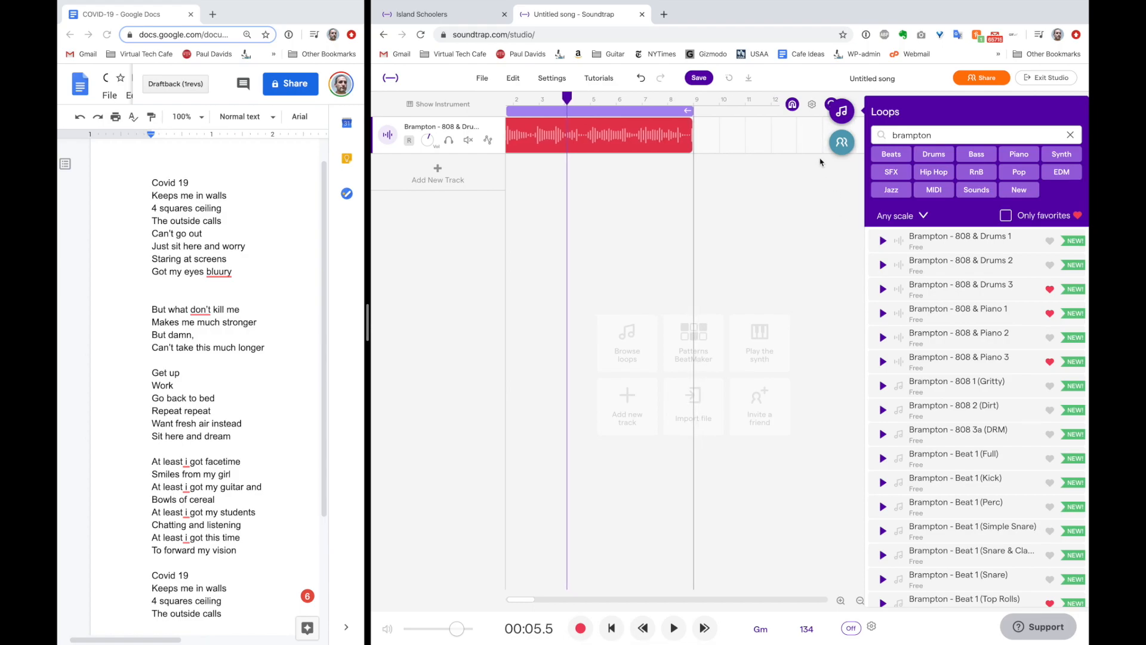
{"action": "left_click", "coordinate": [841, 112]}
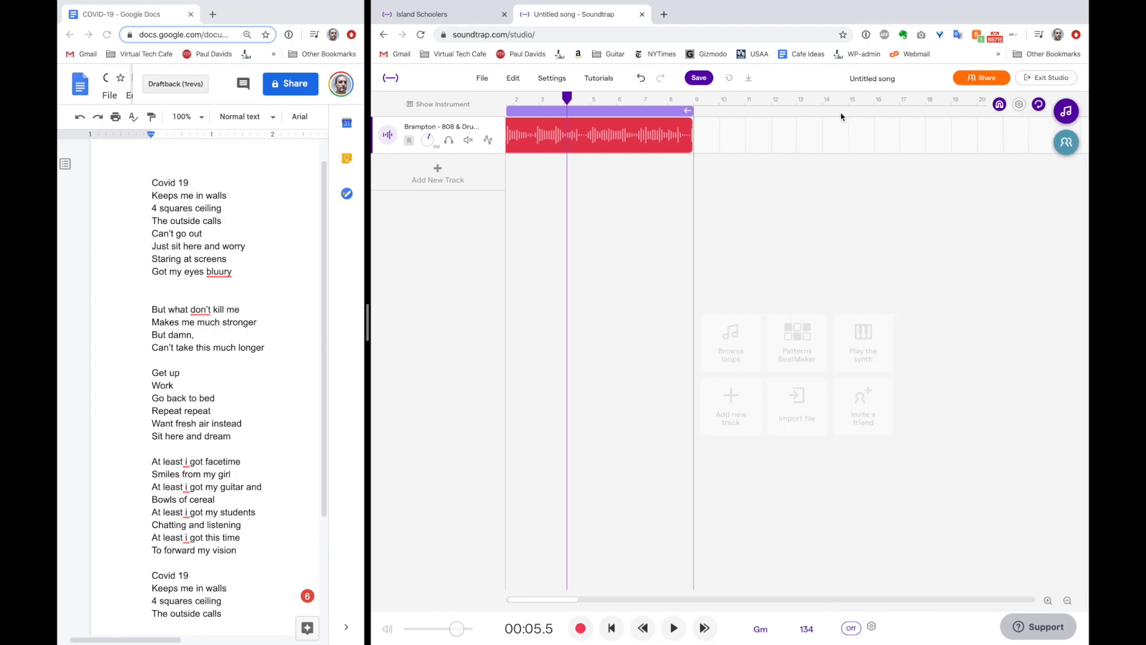
{"action": "left_click", "coordinate": [1039, 112]}
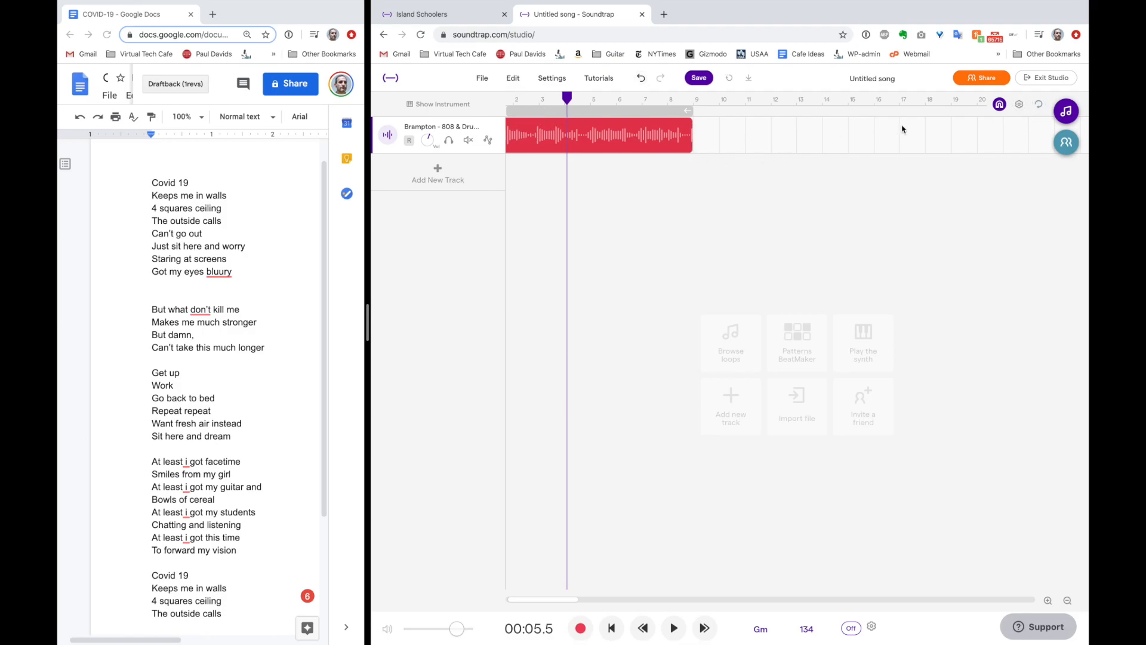
{"action": "mouse_move", "coordinate": [683, 127]}
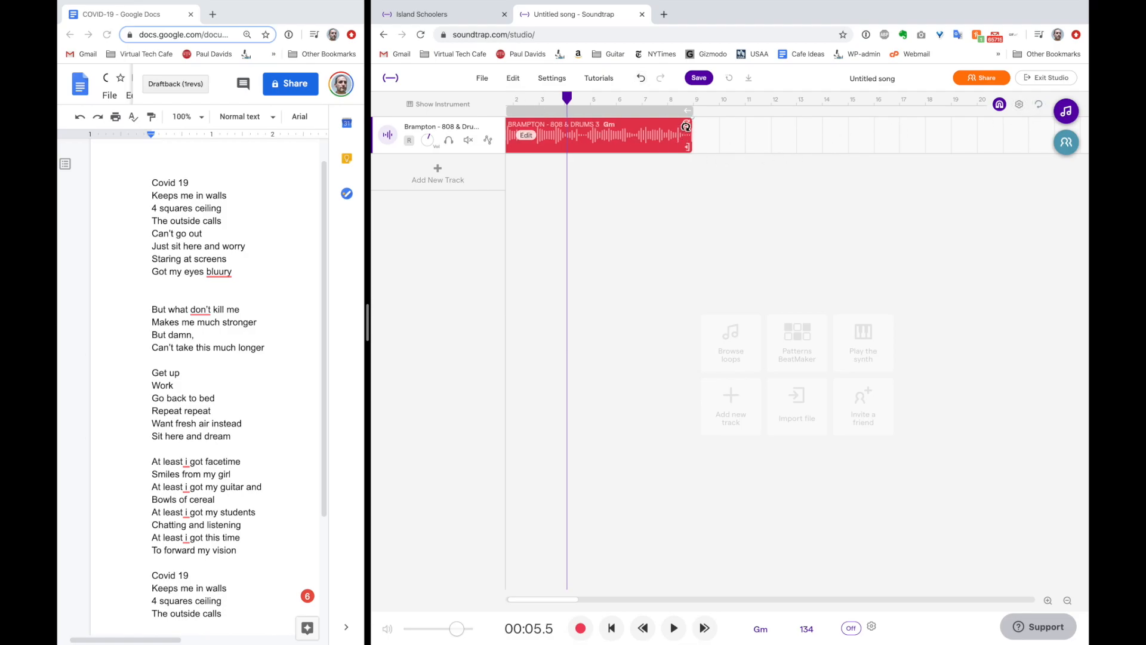
{"action": "left_click_drag", "start_coordinate": [685, 124], "coordinate": [1019, 144]}
- Add the Brampton - 808 & Piano 1 loop on a new track from bar 13 and play it with the drums
{"action": "left_click", "coordinate": [1071, 116]}
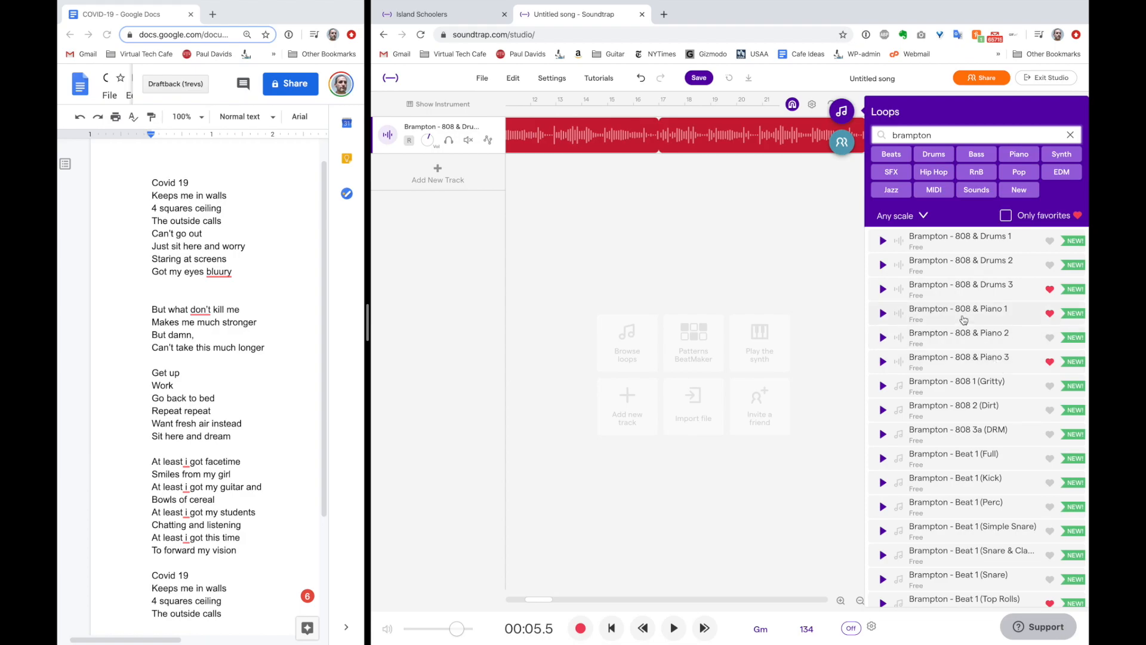
{"action": "left_click_drag", "start_coordinate": [965, 317], "coordinate": [553, 305]}
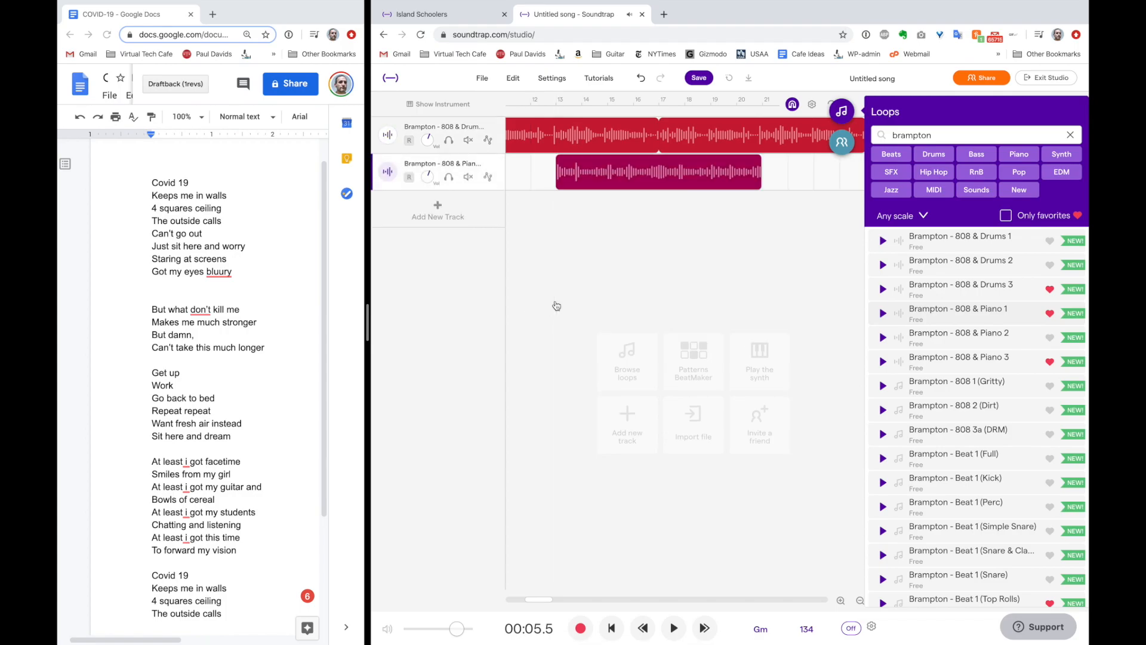
{"action": "left_click", "coordinate": [541, 101]}
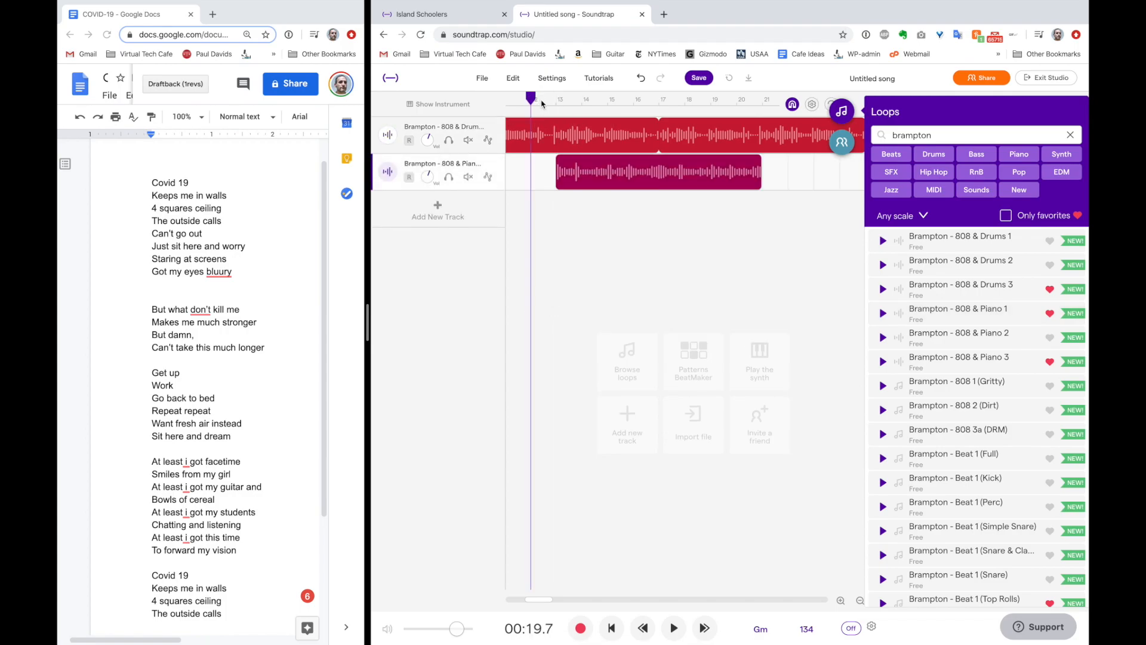
{"action": "left_click", "coordinate": [672, 628]}
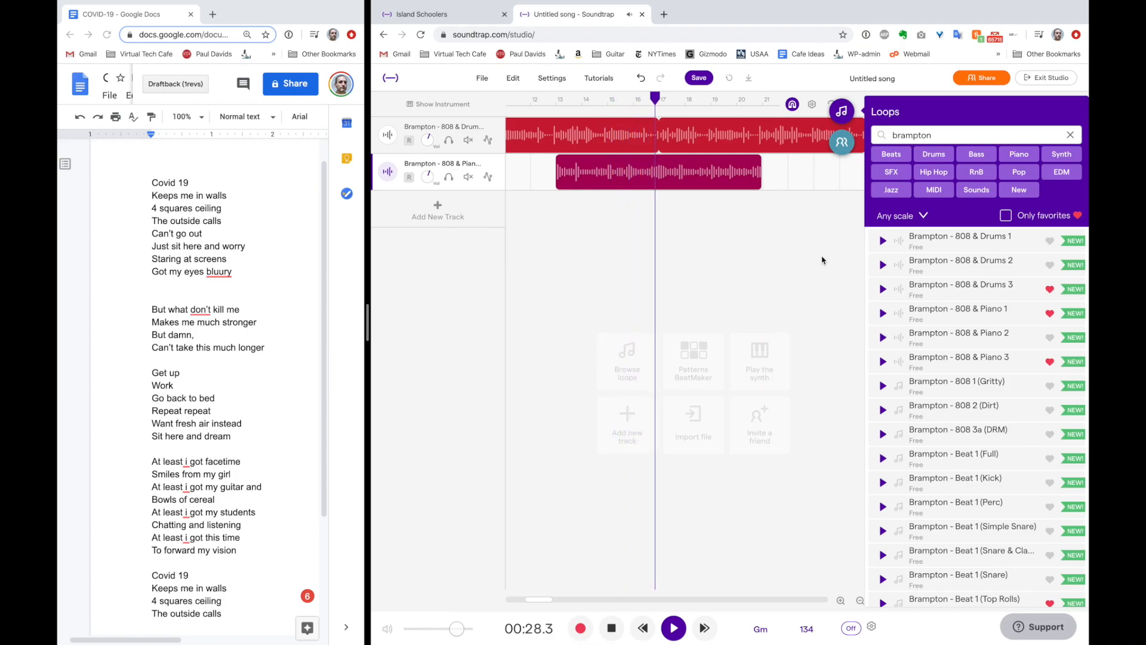
{"action": "key", "text": "space"}
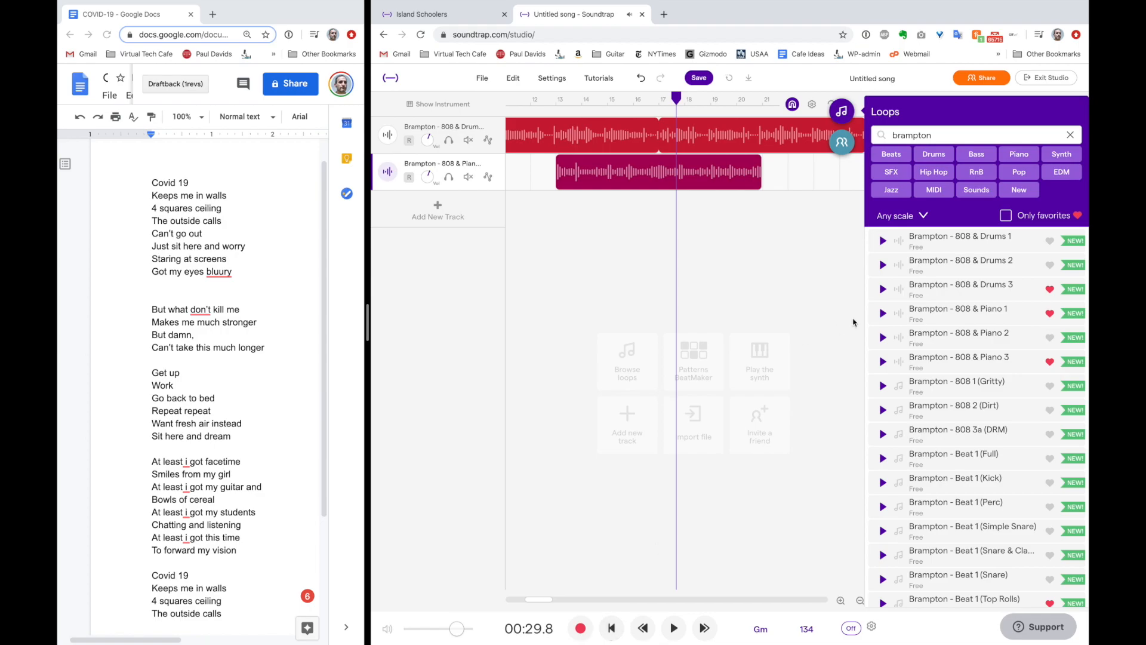
- Extend the piano loop so it repeats along its track and return the playhead to the start of the song
{"action": "scroll", "coordinate": [802, 250], "scroll_direction": "right", "scroll_amount": 5}
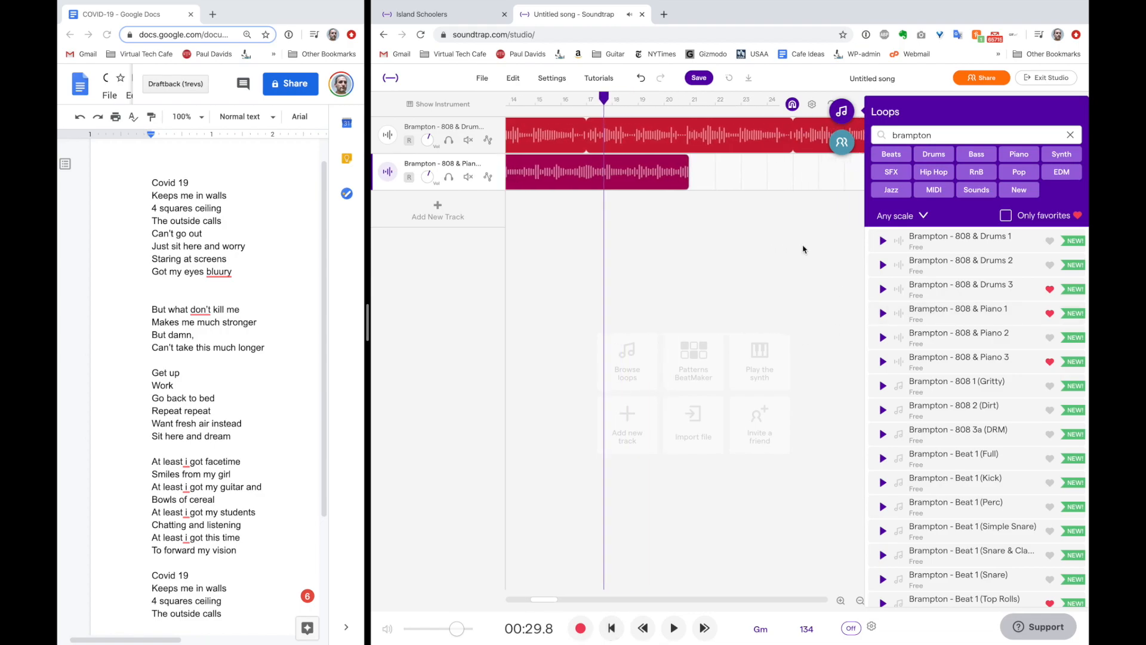
{"action": "mouse_move", "coordinate": [597, 158]}
{"action": "left_click_drag", "start_coordinate": [597, 159], "coordinate": [854, 160]}
{"action": "key", "text": "Return"}
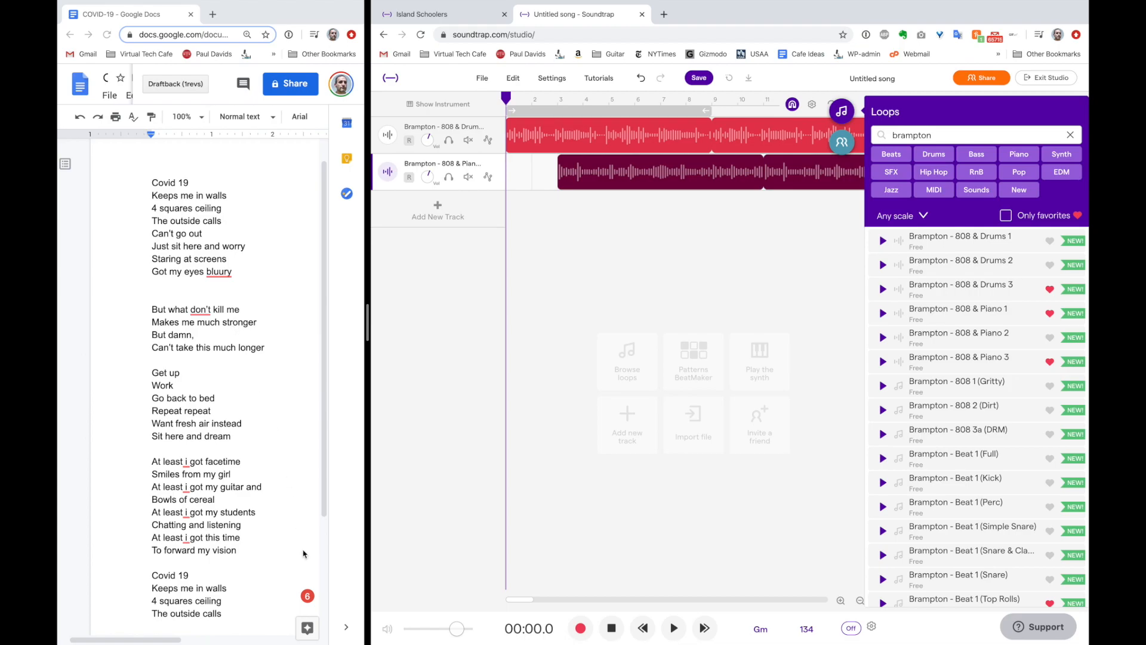
- Add a Voice & microphones track and record about 53 seconds of vocals on it using headphones
{"action": "left_click", "coordinate": [447, 212]}
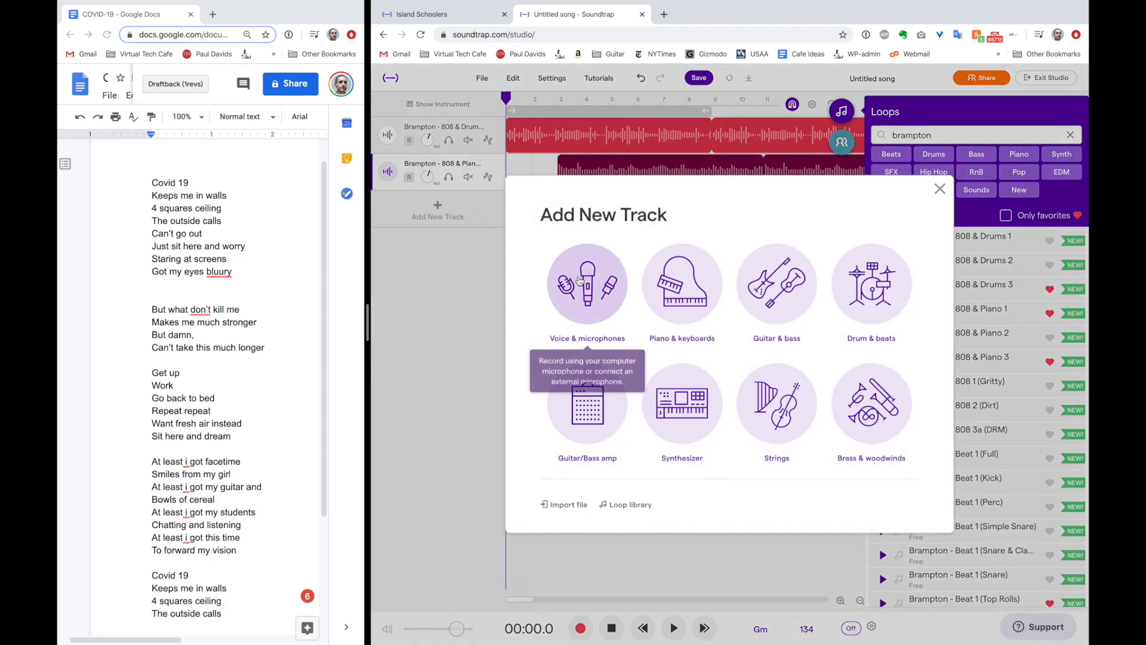
{"action": "left_click", "coordinate": [579, 281]}
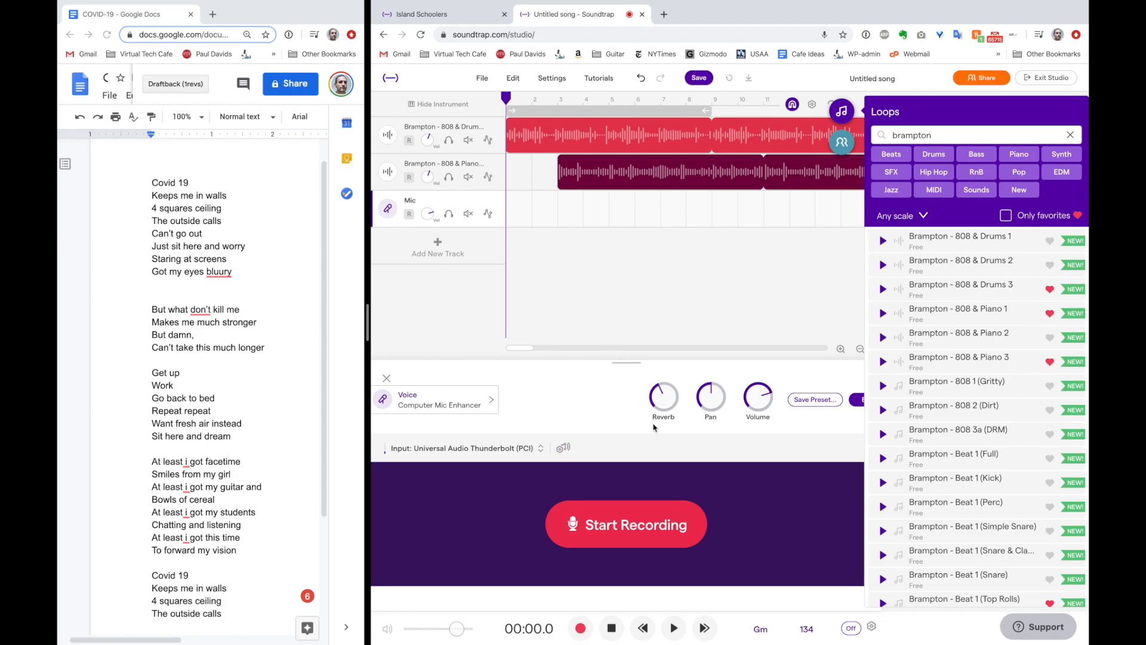
{"action": "left_click", "coordinate": [639, 532]}
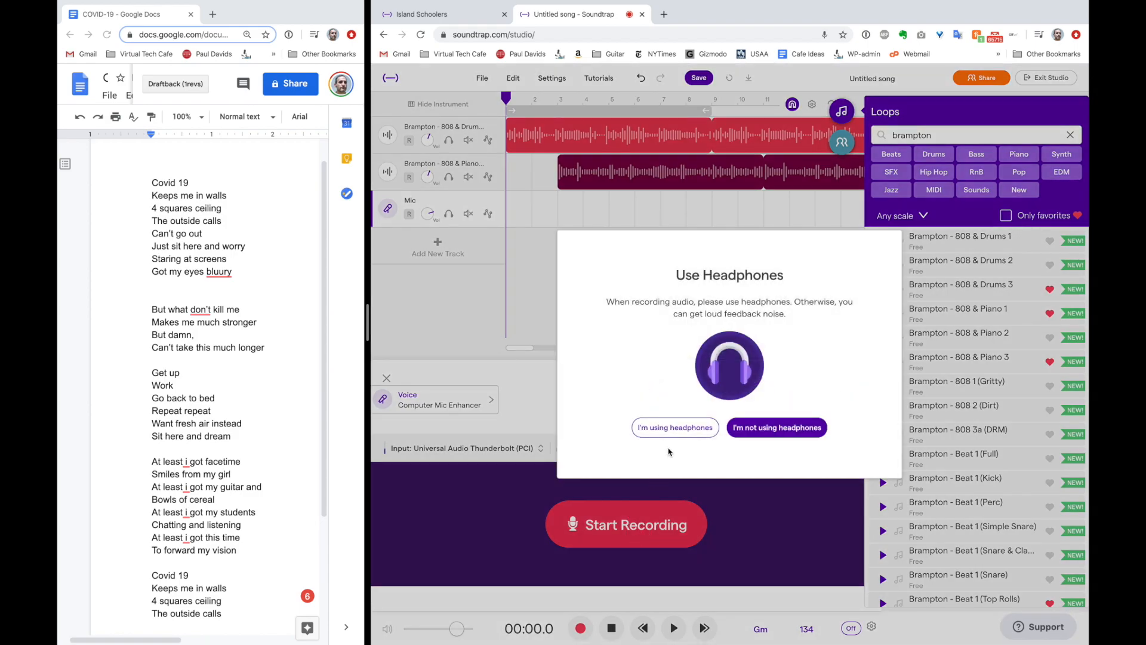
{"action": "left_click", "coordinate": [675, 426]}
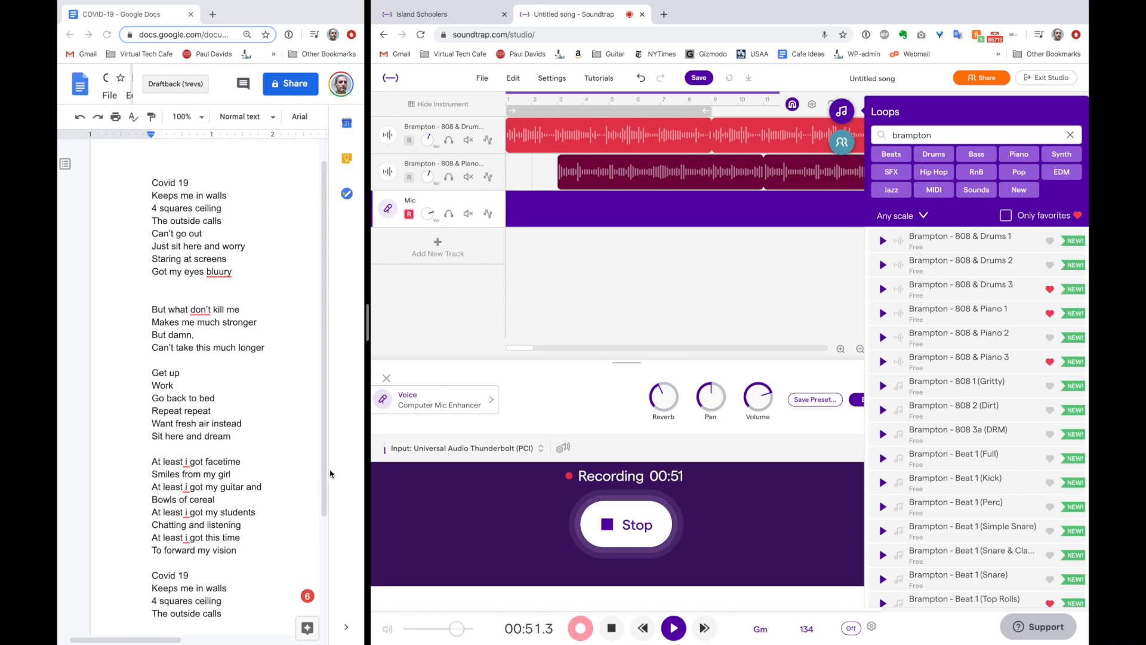
{"action": "left_click", "coordinate": [595, 552]}
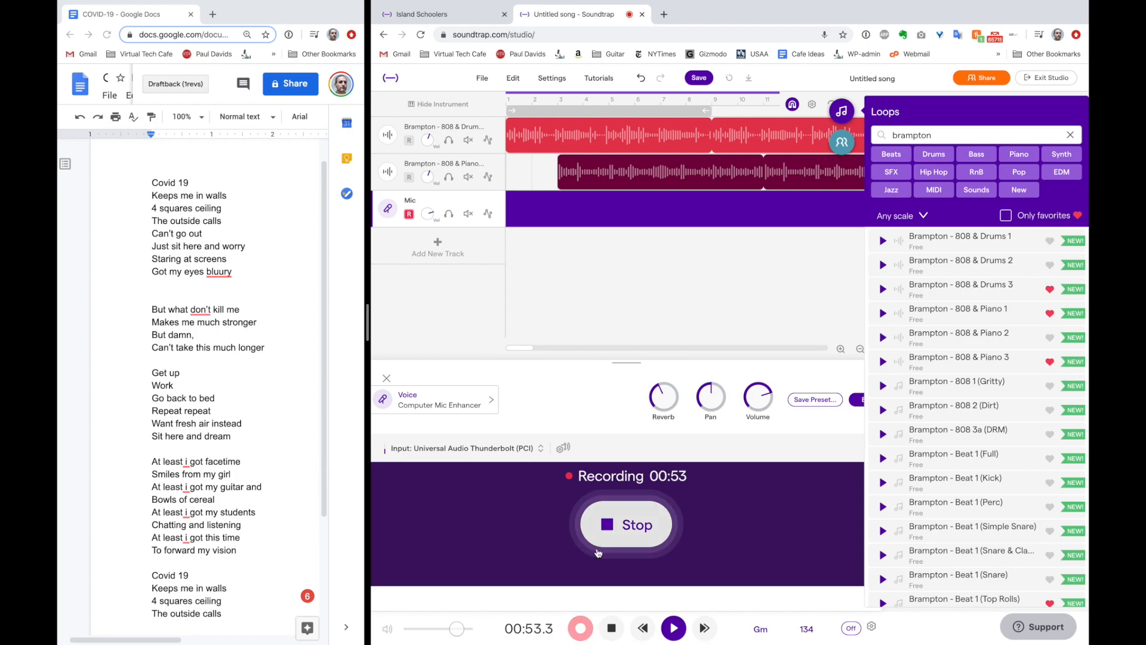
- Save the project titled with the creator's surname followed by "COVID-19" and download the song as an MP3
{"action": "left_click", "coordinate": [872, 78]}
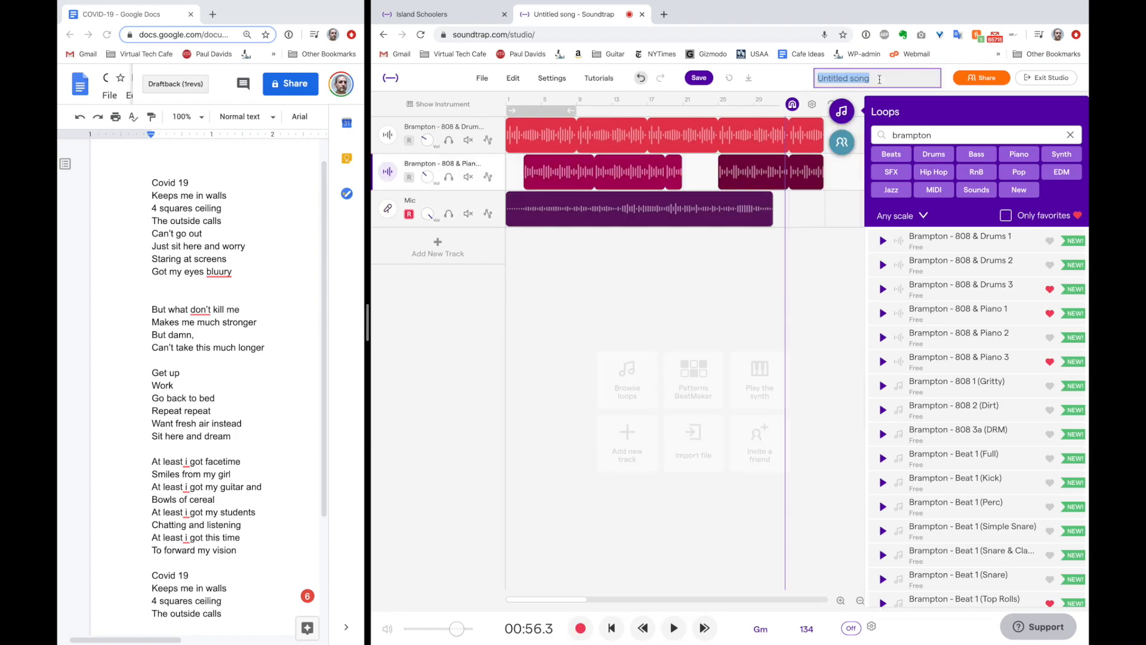
{"action": "type", "text": "Lahana COVID-19"}
{"action": "left_click", "coordinate": [702, 83]}
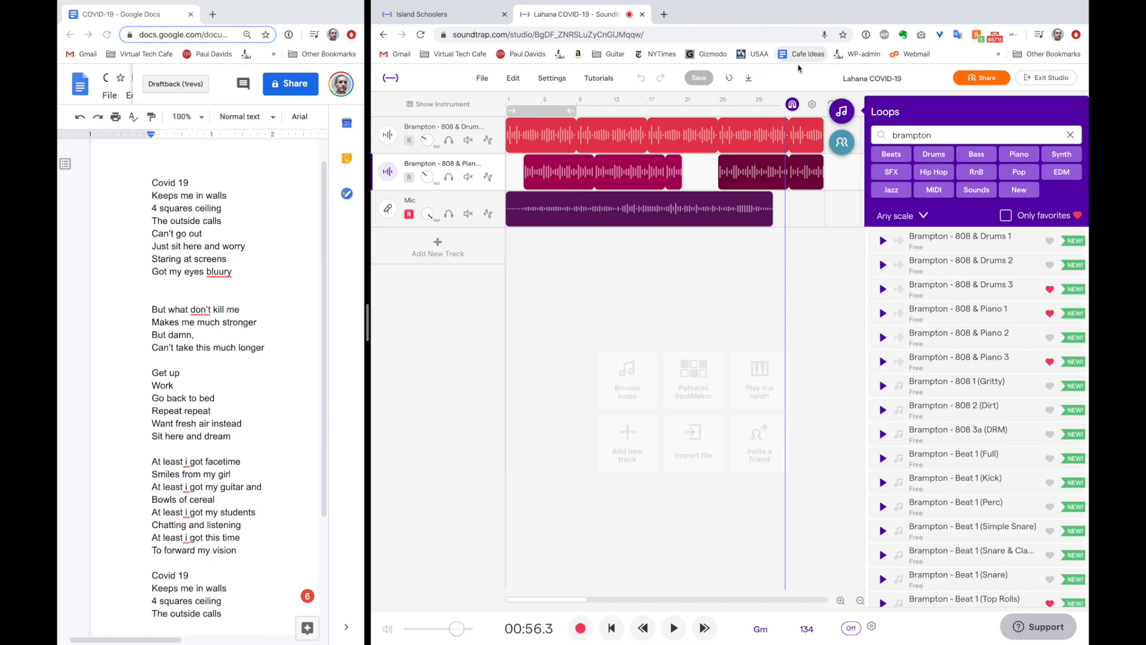
{"action": "left_click", "coordinate": [750, 80]}
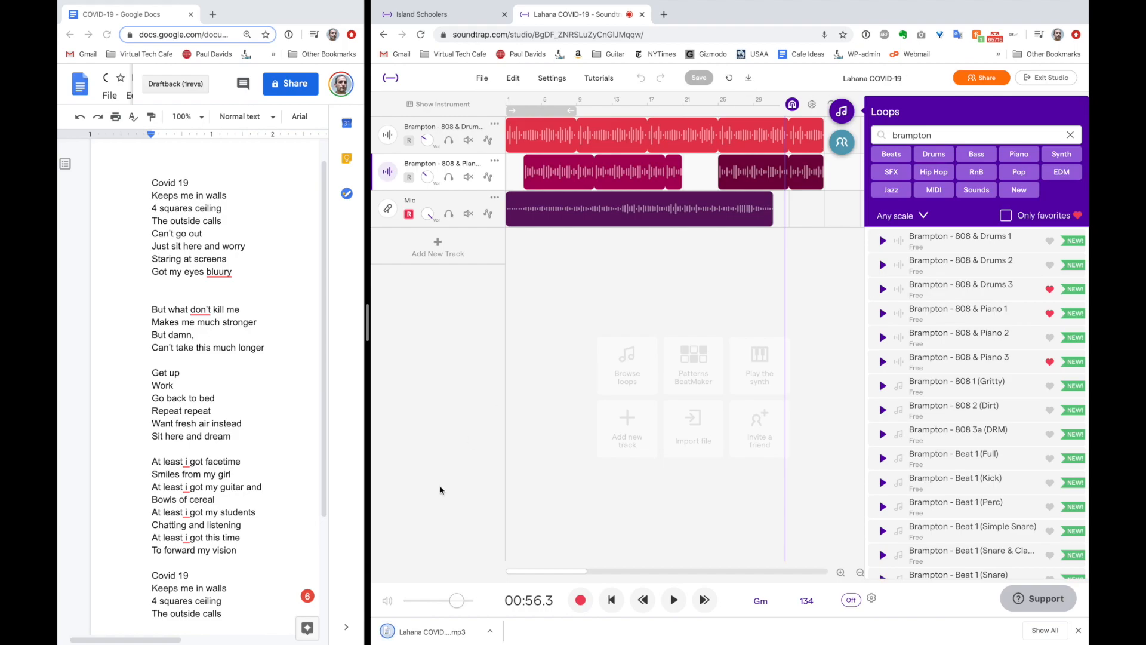
- Switch to Google Classroom, attach the song's MP3 from the Desktop to the "Coronavirus: Now and Later" assignment, and turn it in
{"action": "mouse_move", "coordinate": [302, 638]}
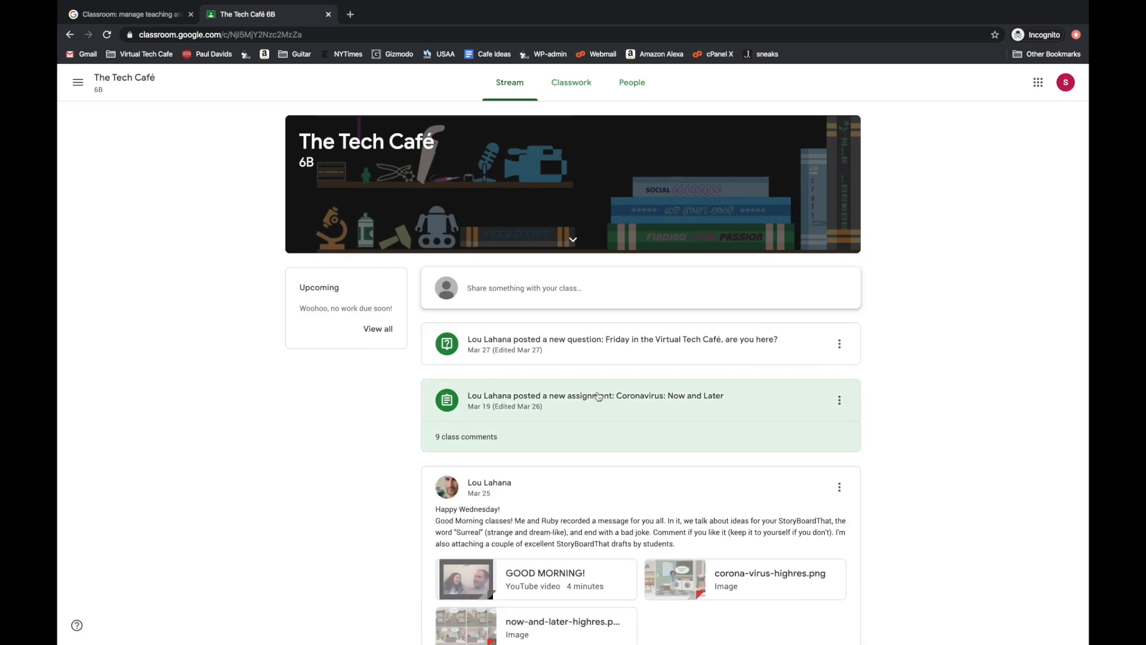
{"action": "left_click", "coordinate": [596, 395]}
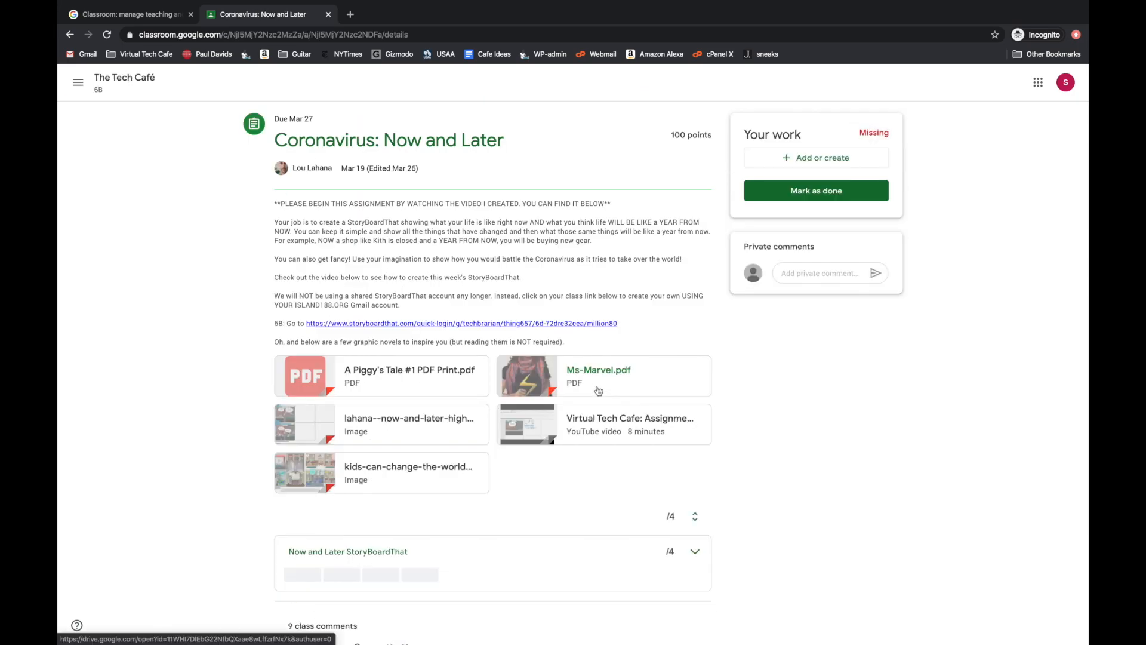
{"action": "left_click", "coordinate": [820, 165]}
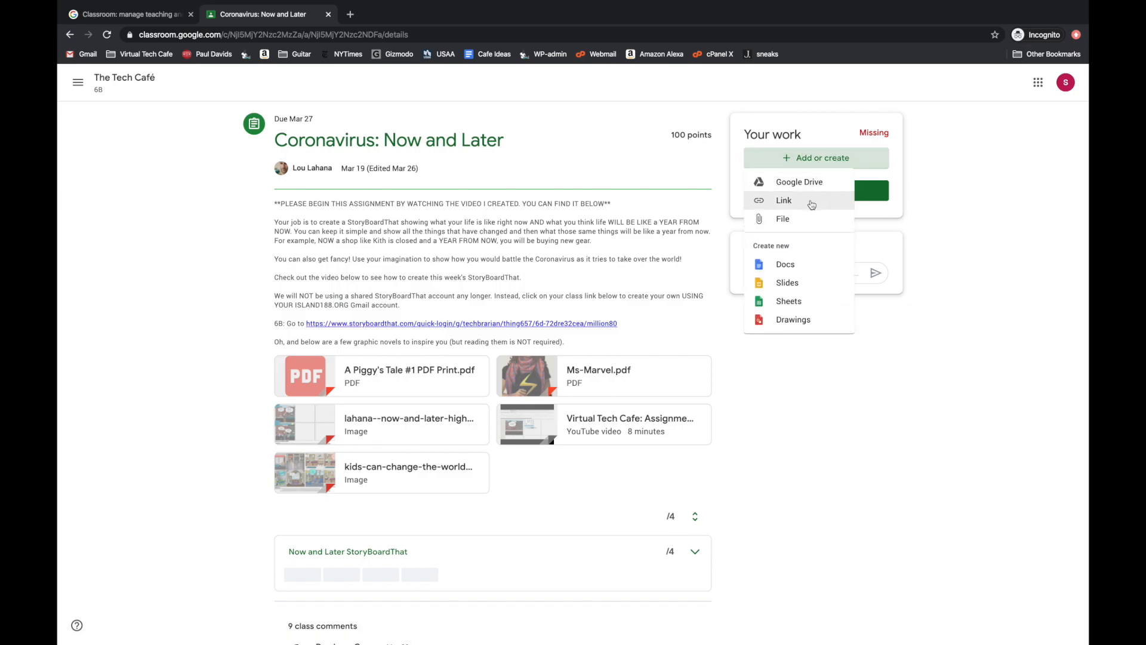
{"action": "left_click", "coordinate": [809, 220]}
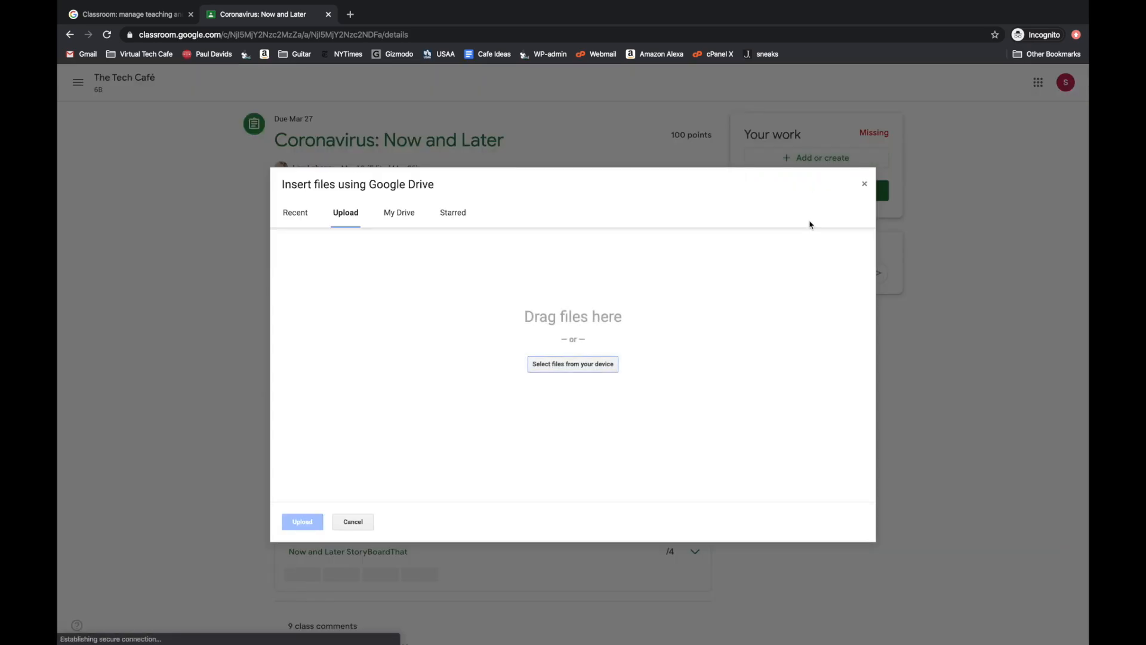
{"action": "left_click", "coordinate": [578, 360]}
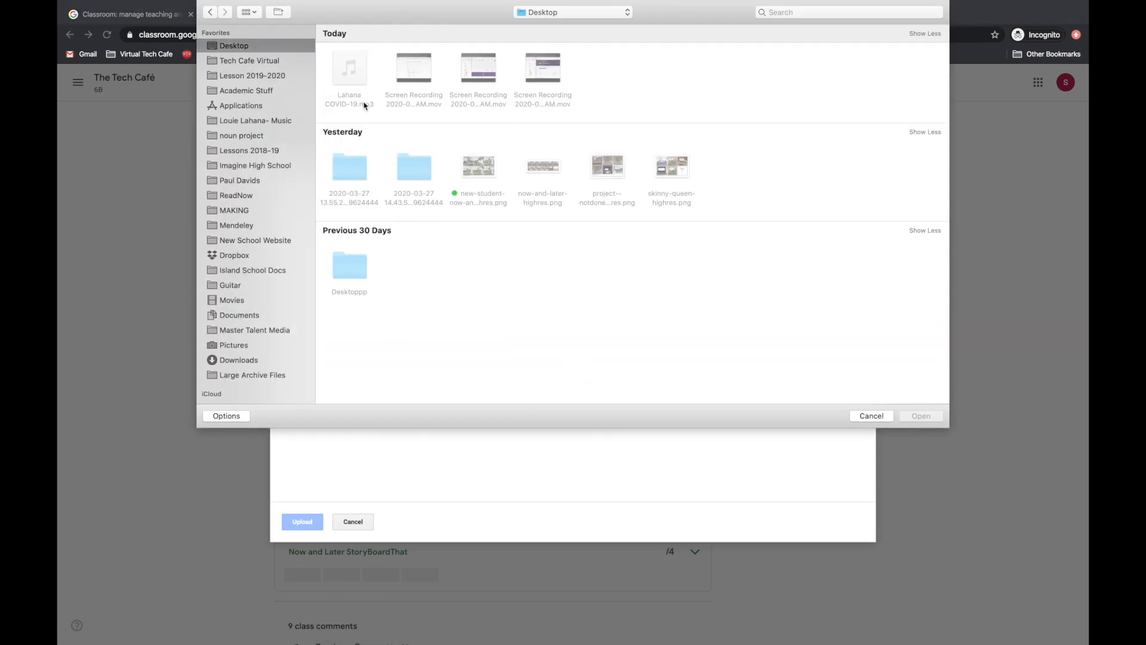
{"action": "double_click", "coordinate": [366, 110]}
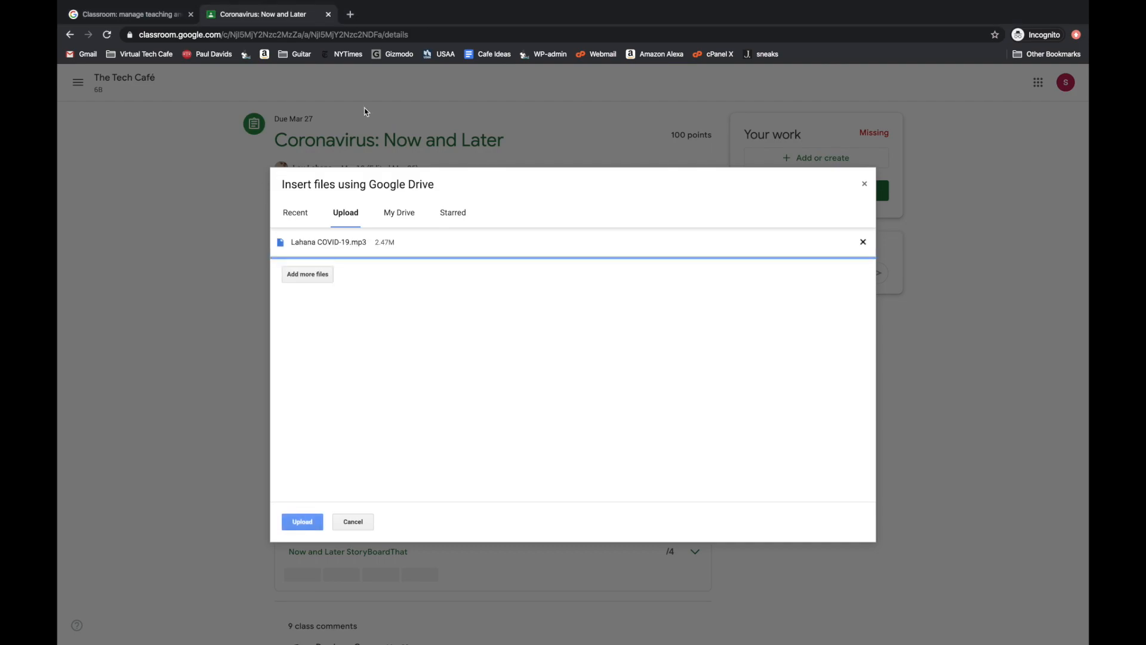
{"action": "left_click", "coordinate": [303, 522]}
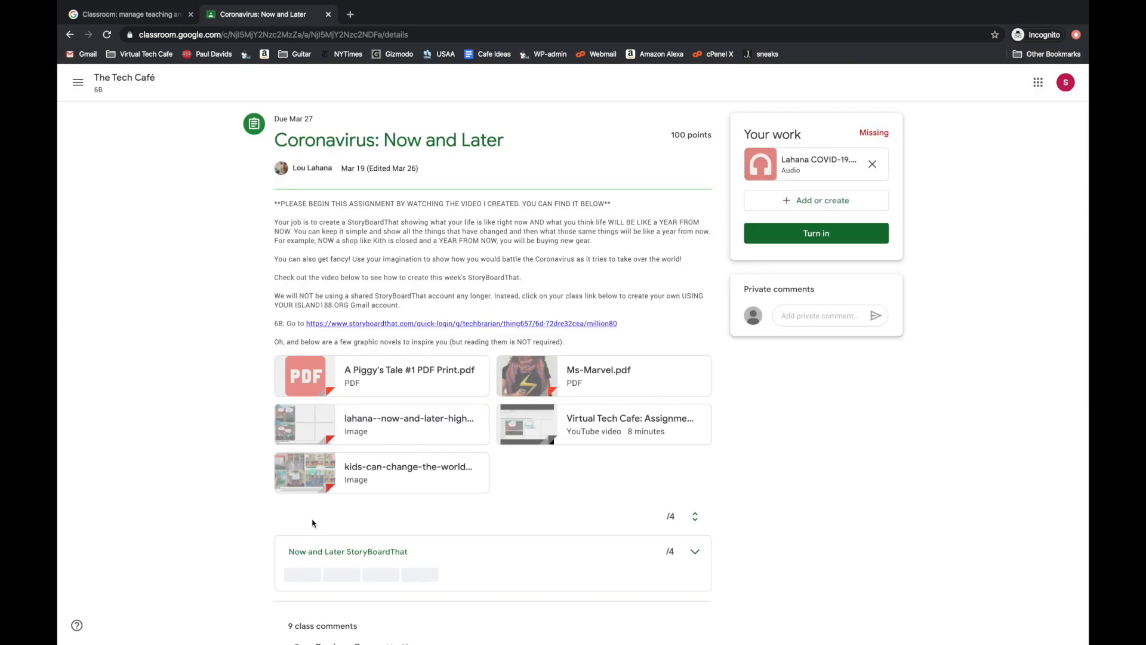
{"action": "left_click", "coordinate": [806, 234]}
{"action": "left_click", "coordinate": [677, 408]}
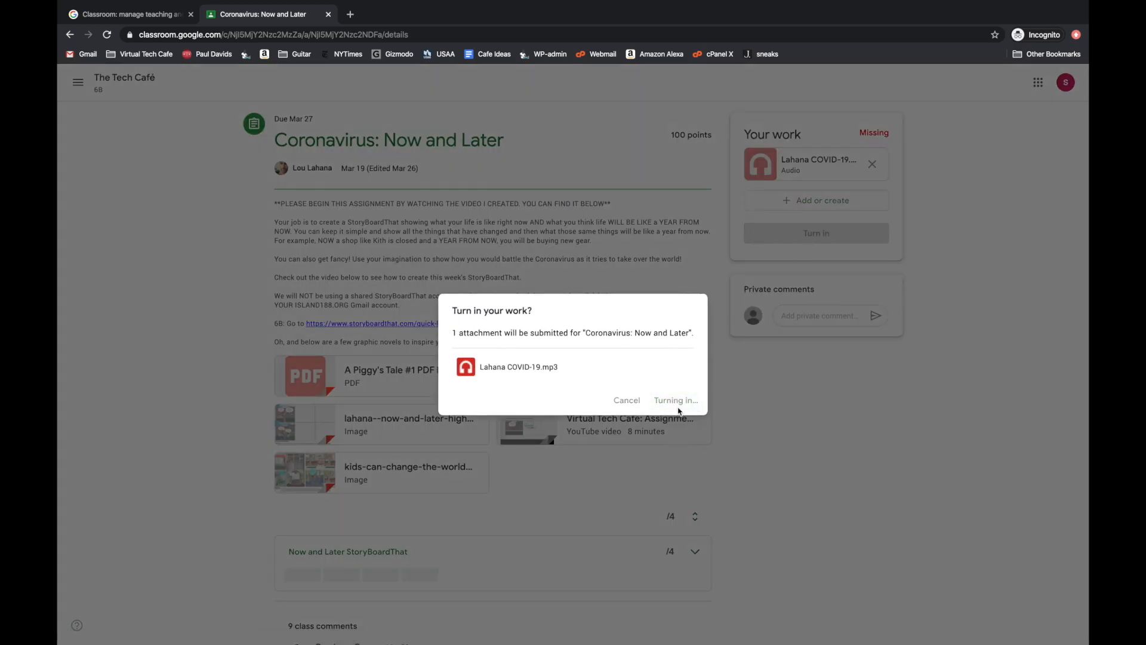